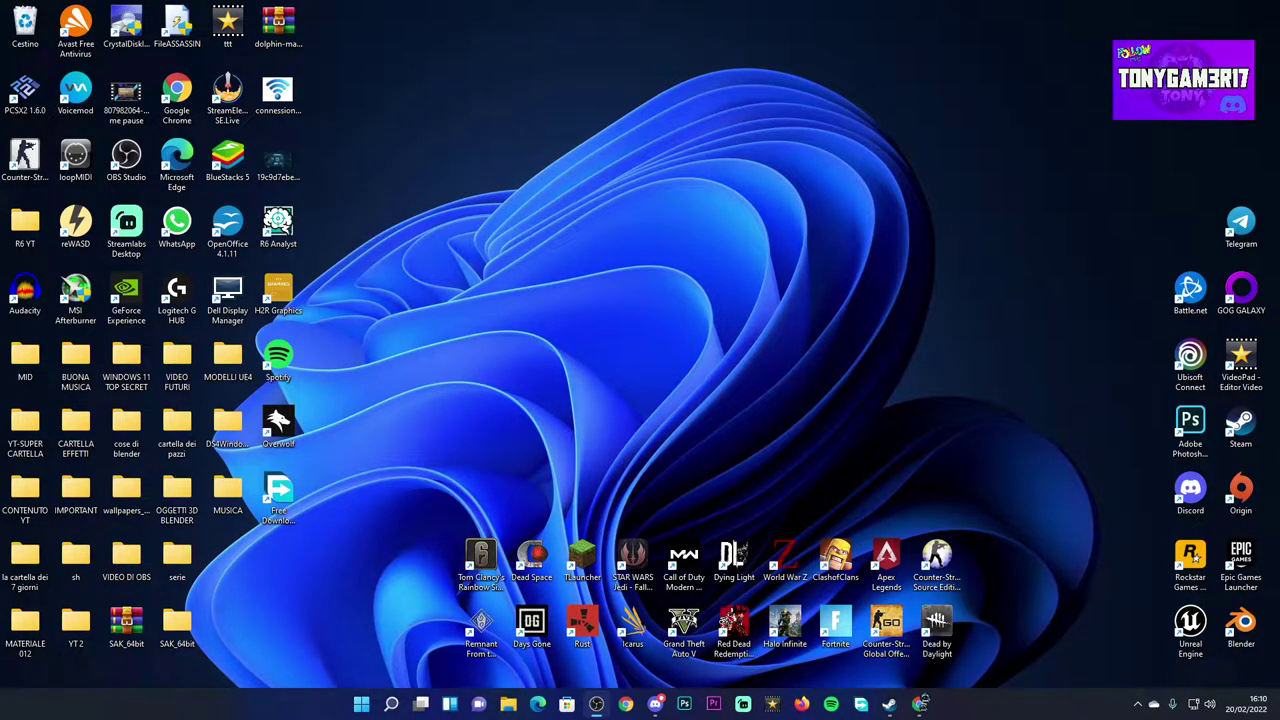
mouse_move(122, 645)
mouse_down()
mouse_move(632, 320)
mouse_move(688, 308)
mouse_move(190, 540)
mouse_move(126, 632)
mouse_up()
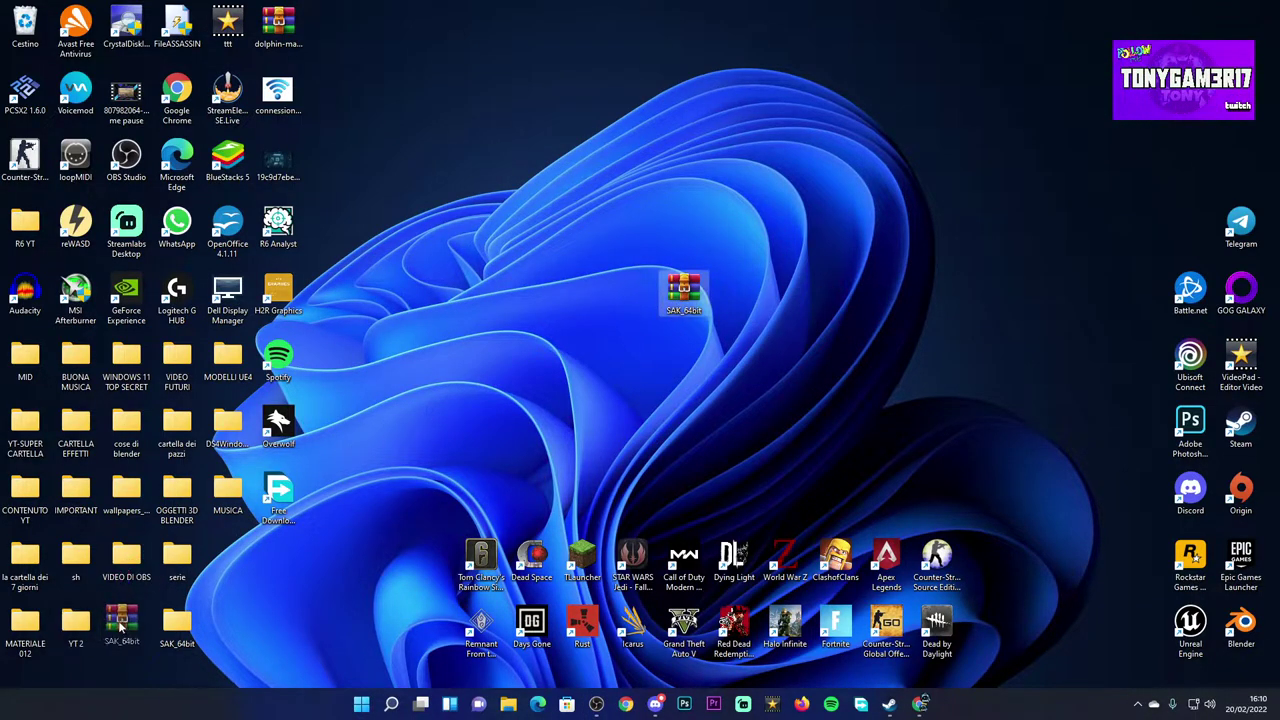
click(538, 378)
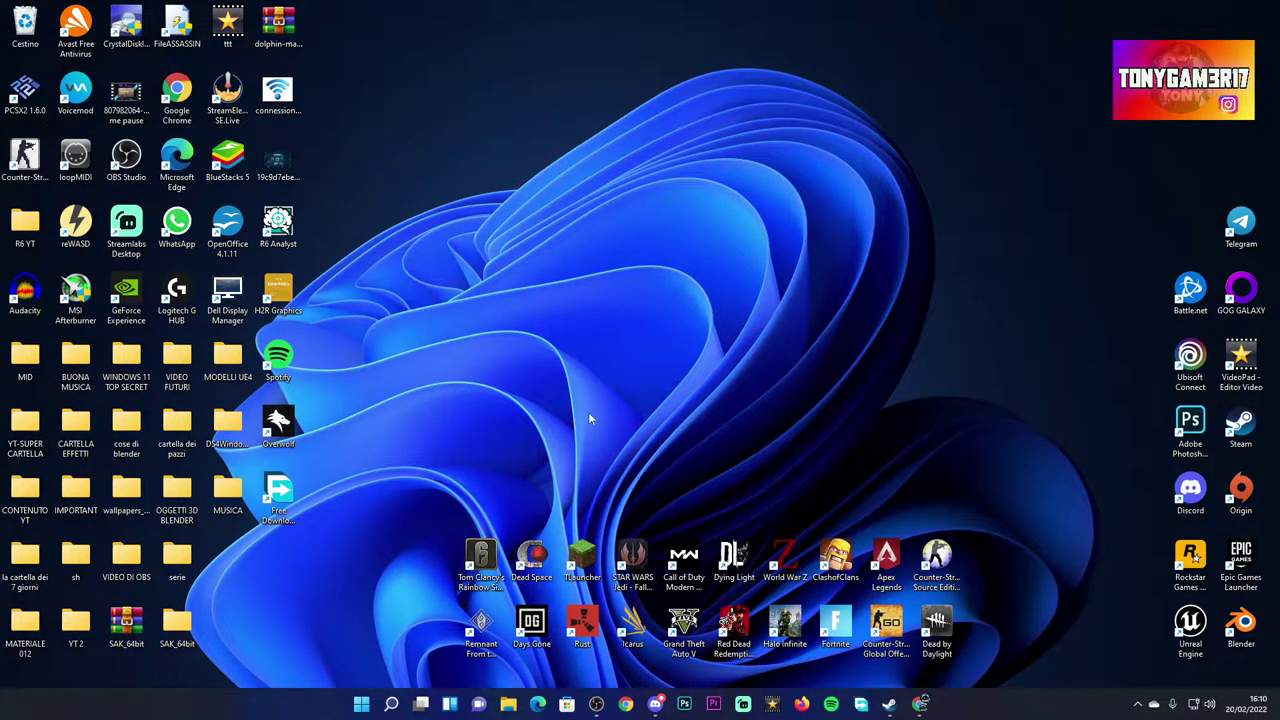
Download the WinRAR 6.10 installer from win-rar.com to the desktop as winrar-x64-610it.exe and clear the open windows away.
click(920, 704)
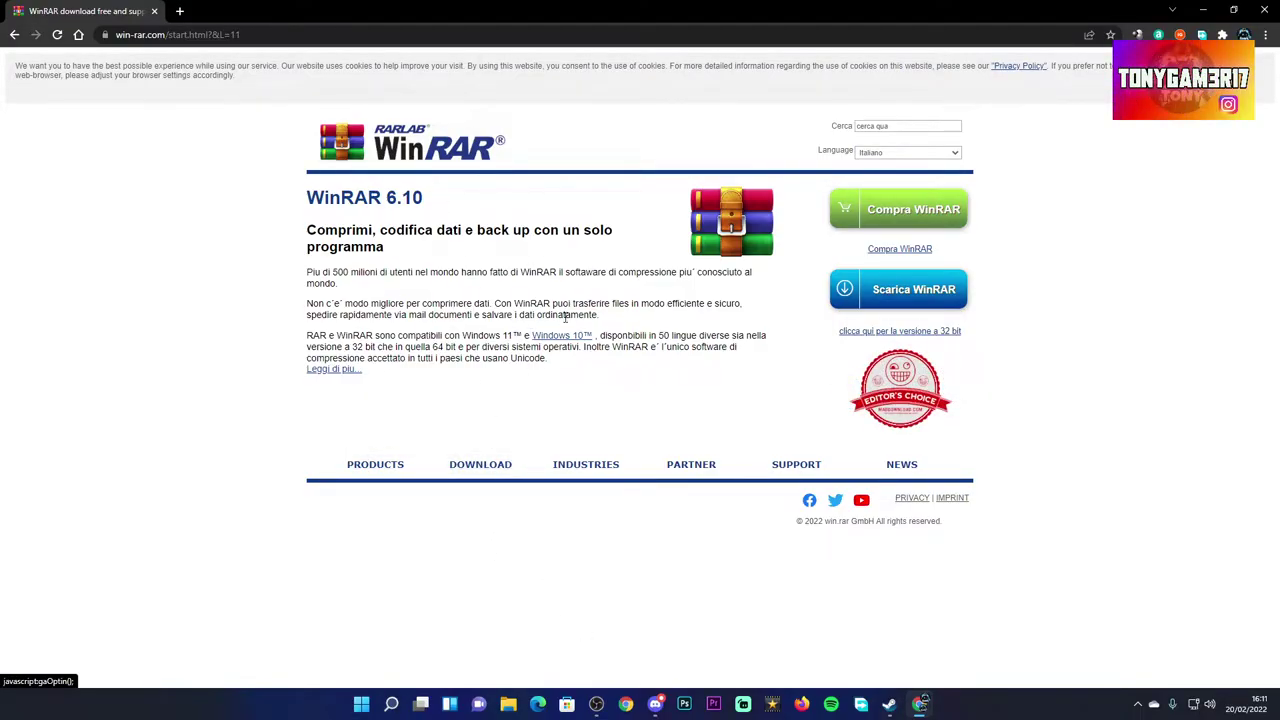
click(898, 289)
click(632, 571)
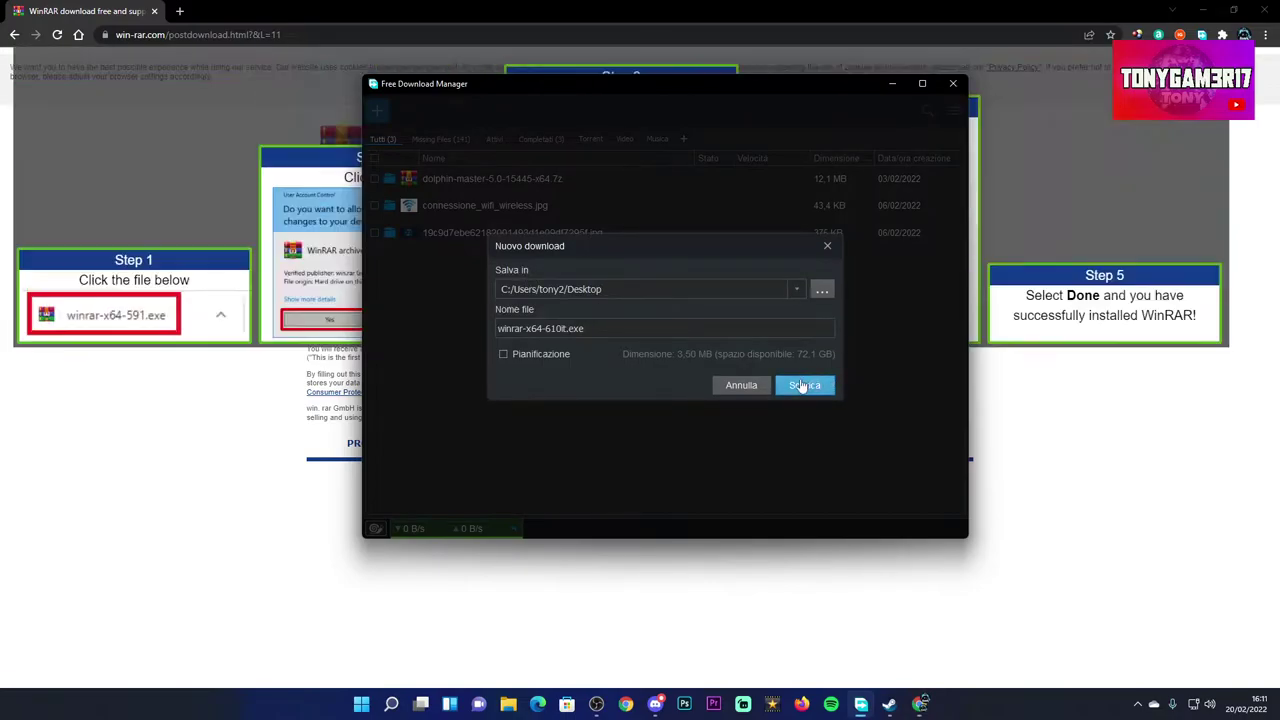
click(804, 385)
click(891, 83)
click(1266, 12)
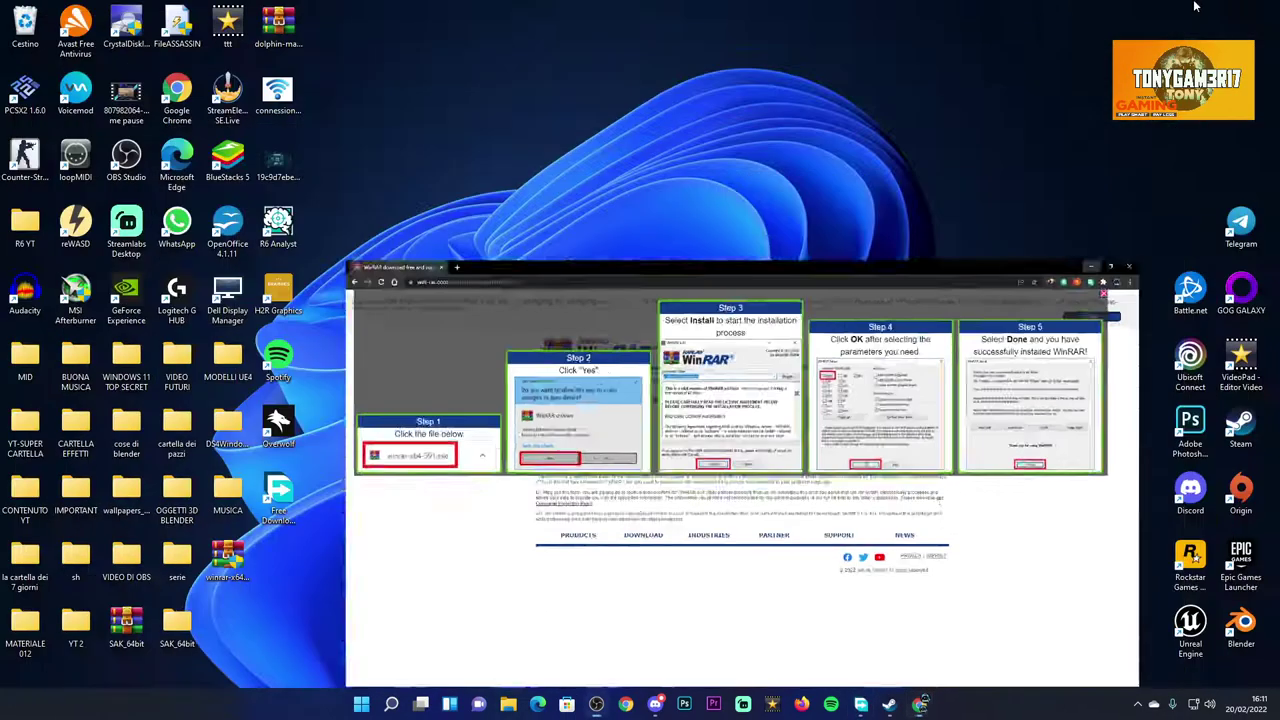
Run the downloaded WinRAR installer as administrator with destination C:\Program Files\WinRAR, and return its file to the other desktop icons.
drag(222, 565, 592, 238)
right_click(594, 237)
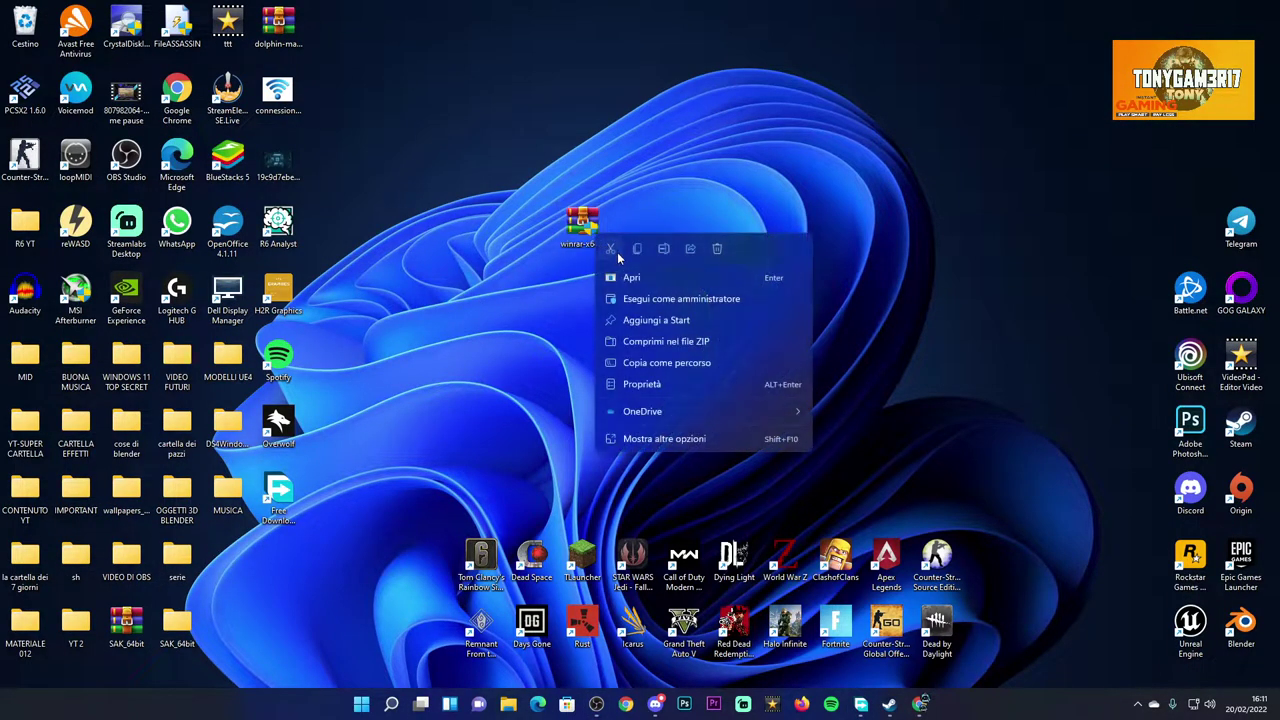
click(637, 295)
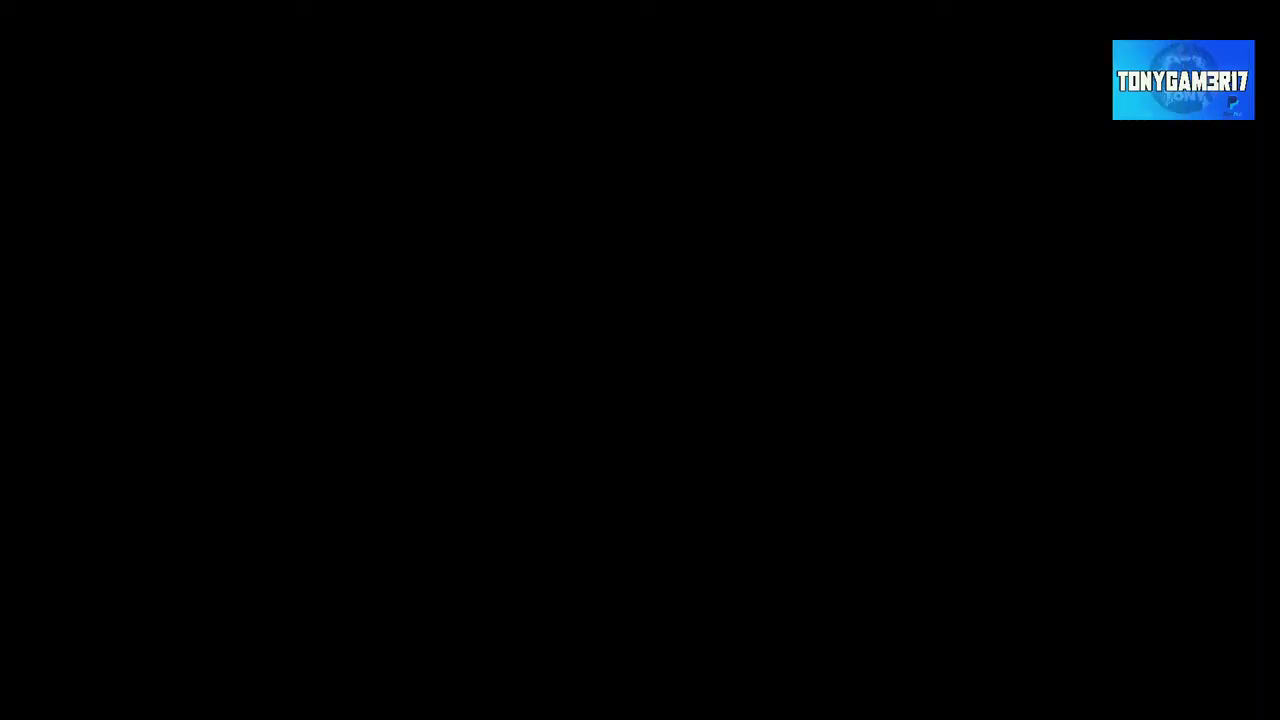
click(581, 426)
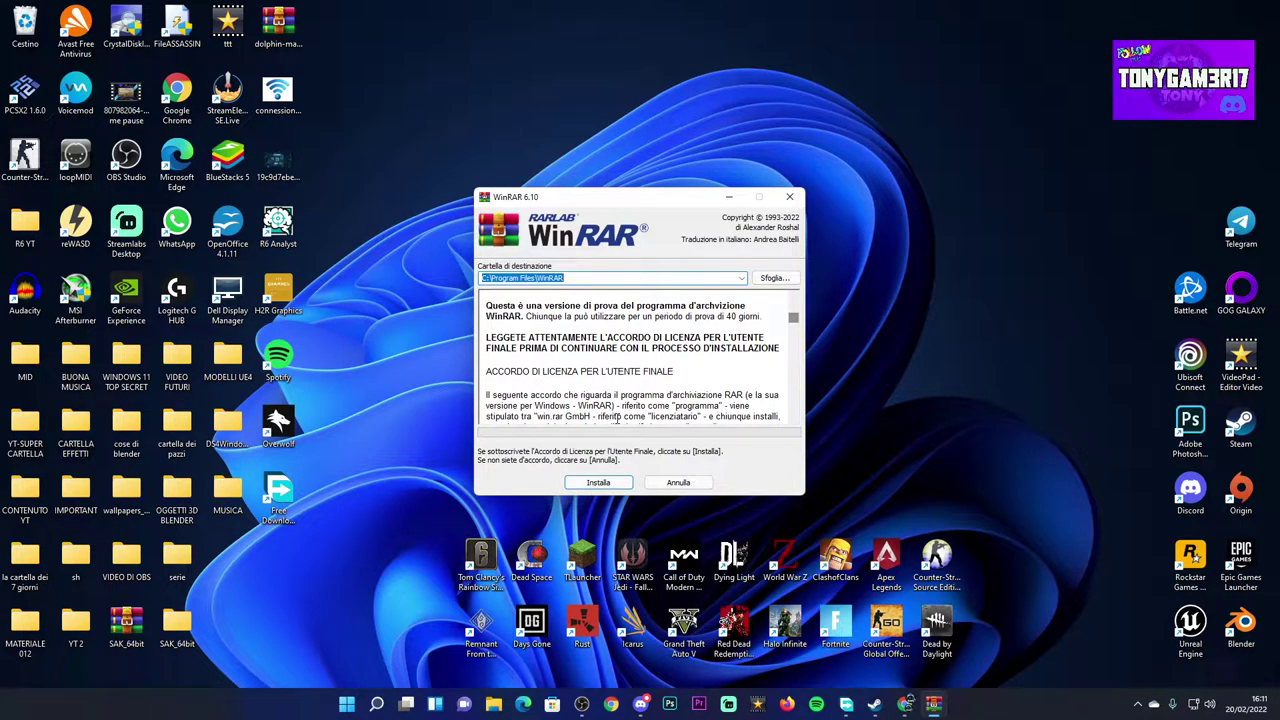
click(600, 488)
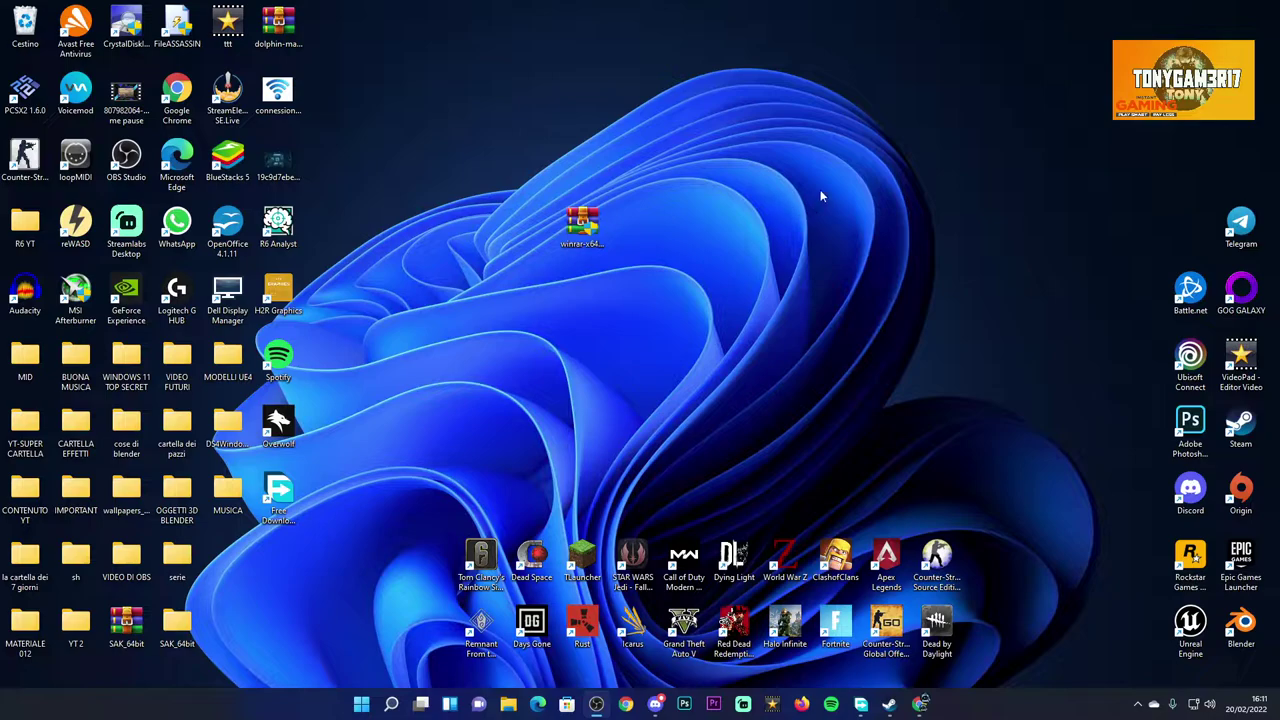
drag(582, 225, 230, 560)
Create a new folder on the desktop and name it YT.
right_click(618, 184)
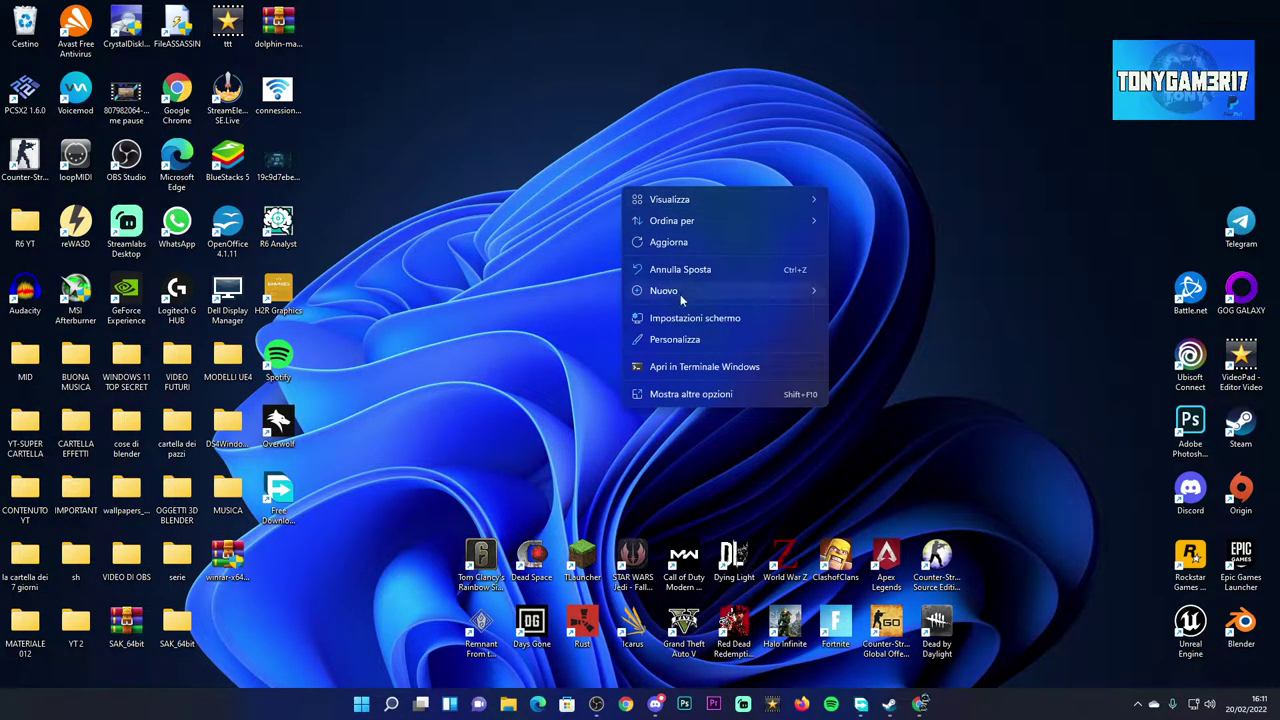
mouse_move(680, 294)
click(850, 288)
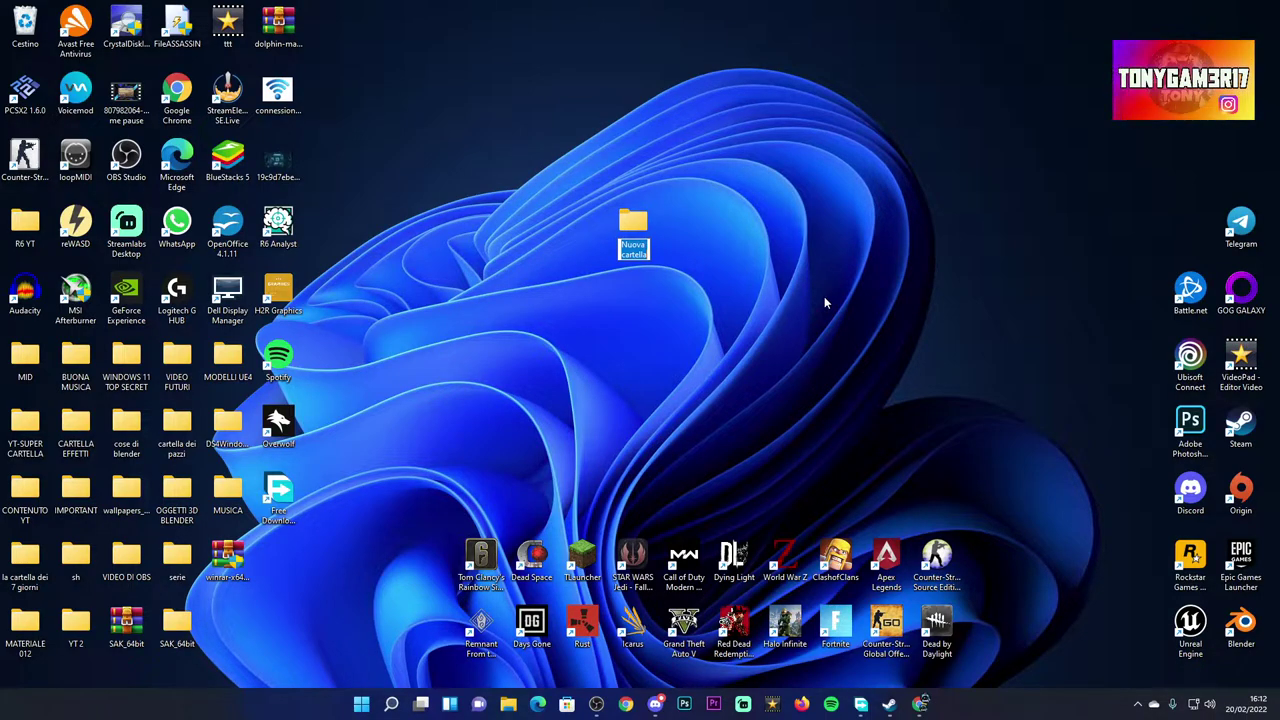
text(YT)
key(Return)
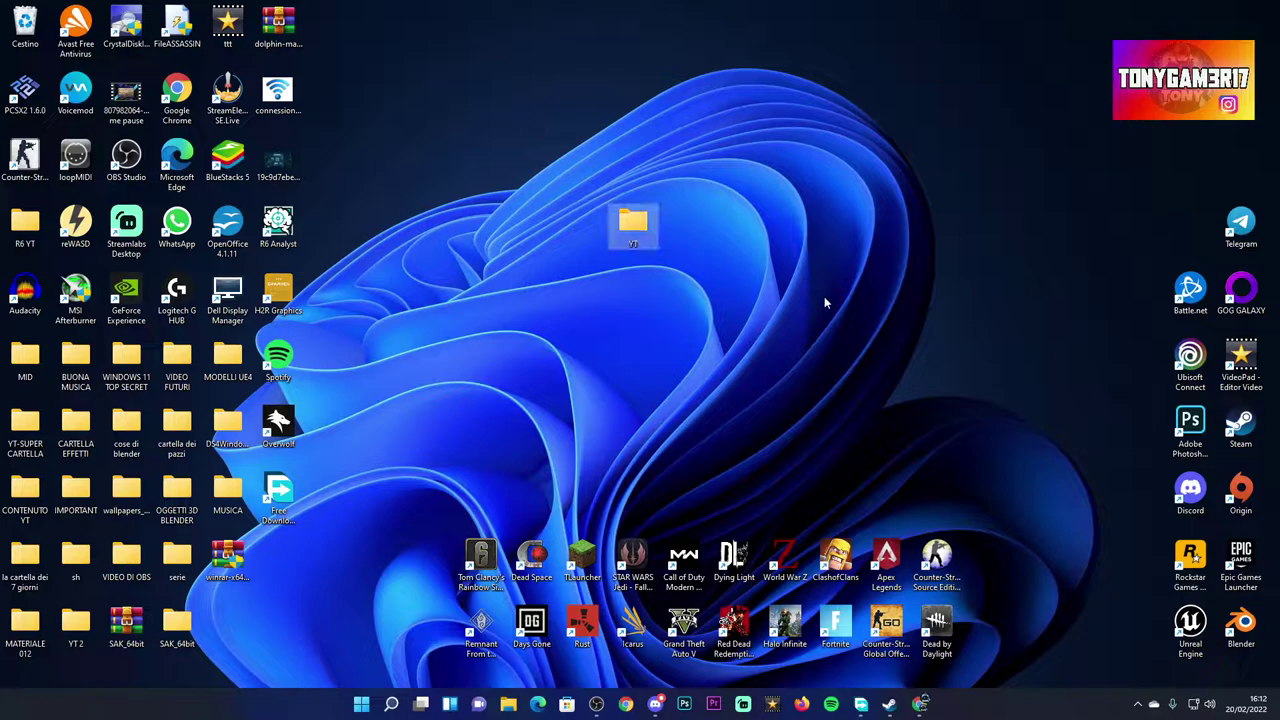
Compress the YT folder into the archive YT.rar and place the archive beside the folder on the desktop.
right_click(640, 220)
click(718, 418)
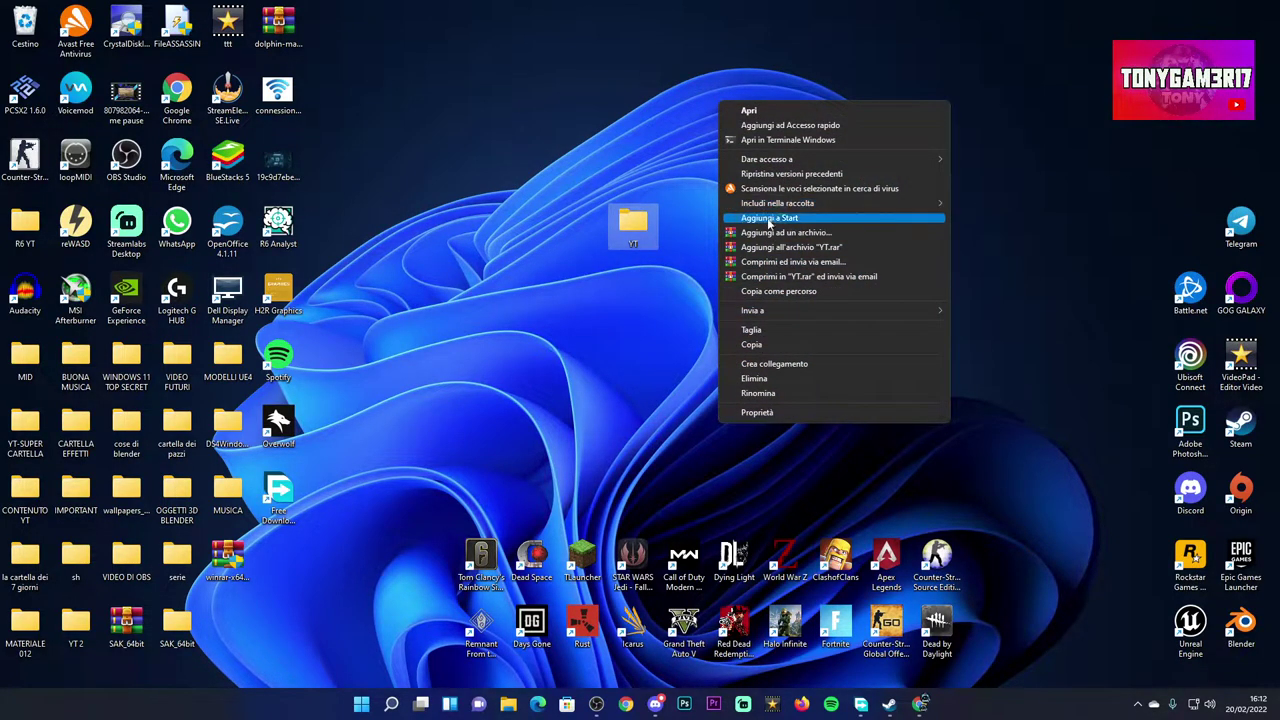
click(828, 248)
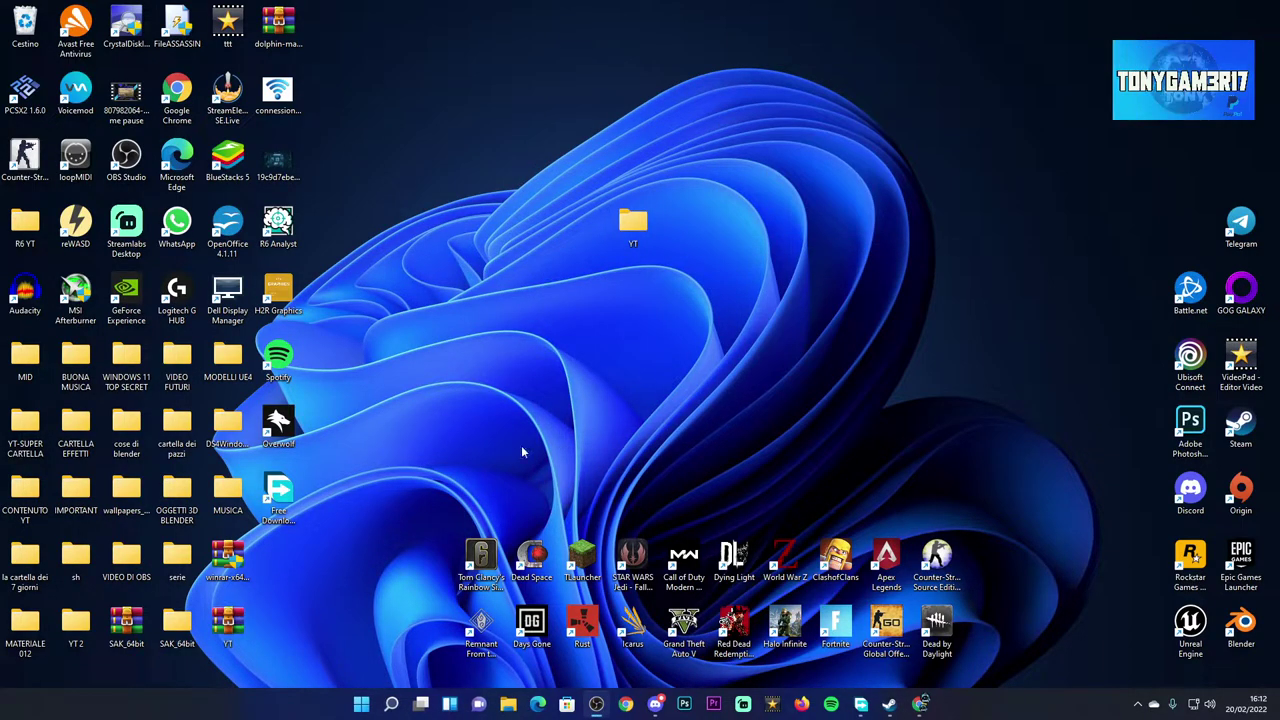
drag(228, 620, 686, 228)
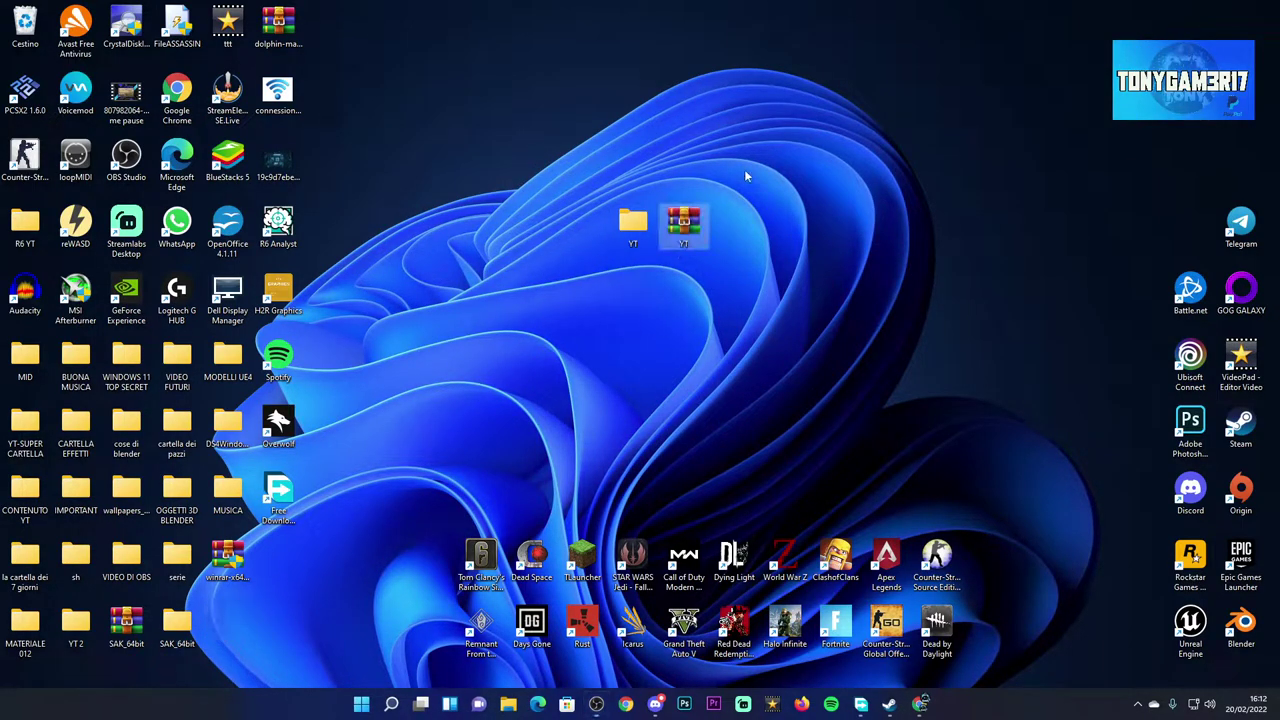
Check the contents of the YT archive, close it, and delete both the YT folder and its archive.
double_click(686, 228)
double_click(148, 238)
click(660, 306)
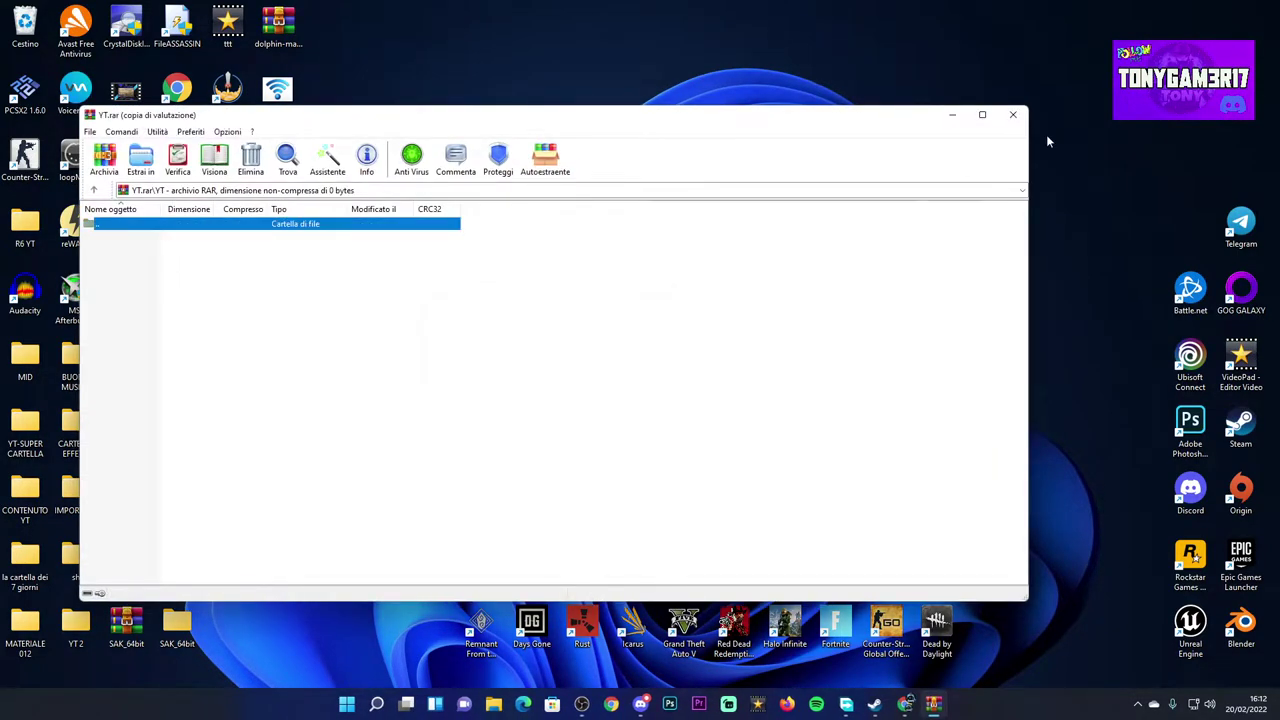
click(1013, 114)
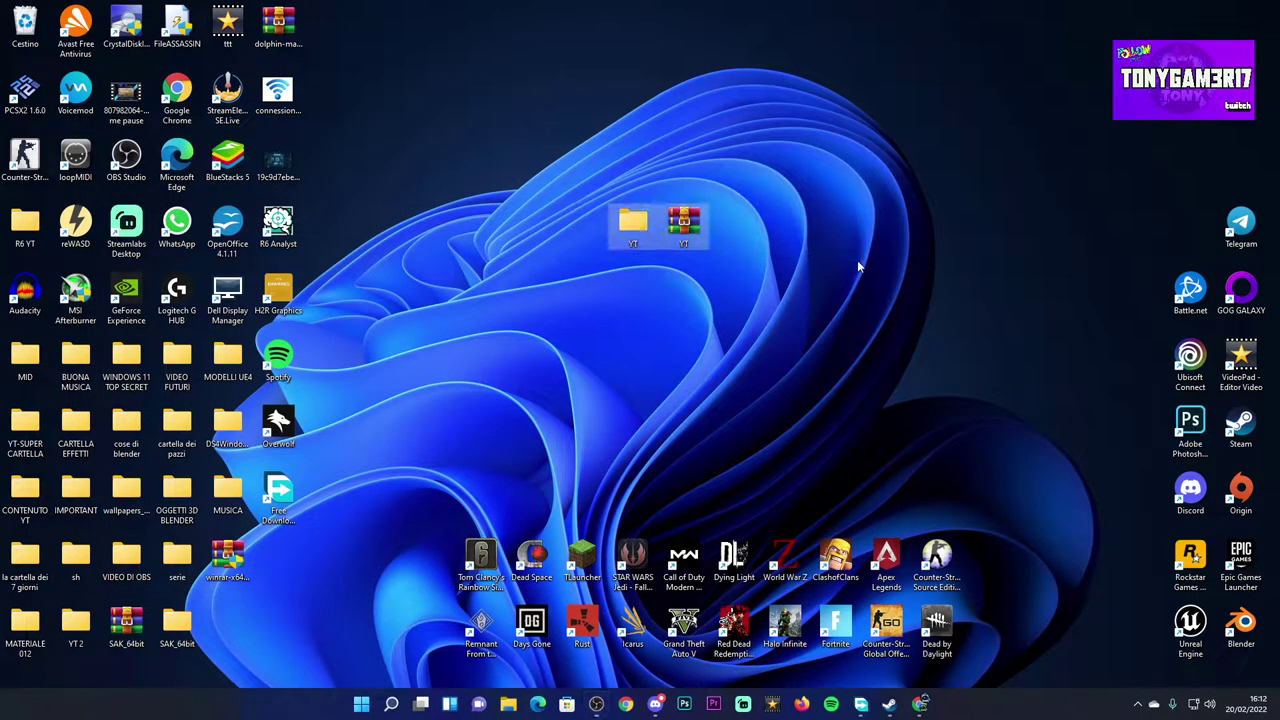
key(Delete)
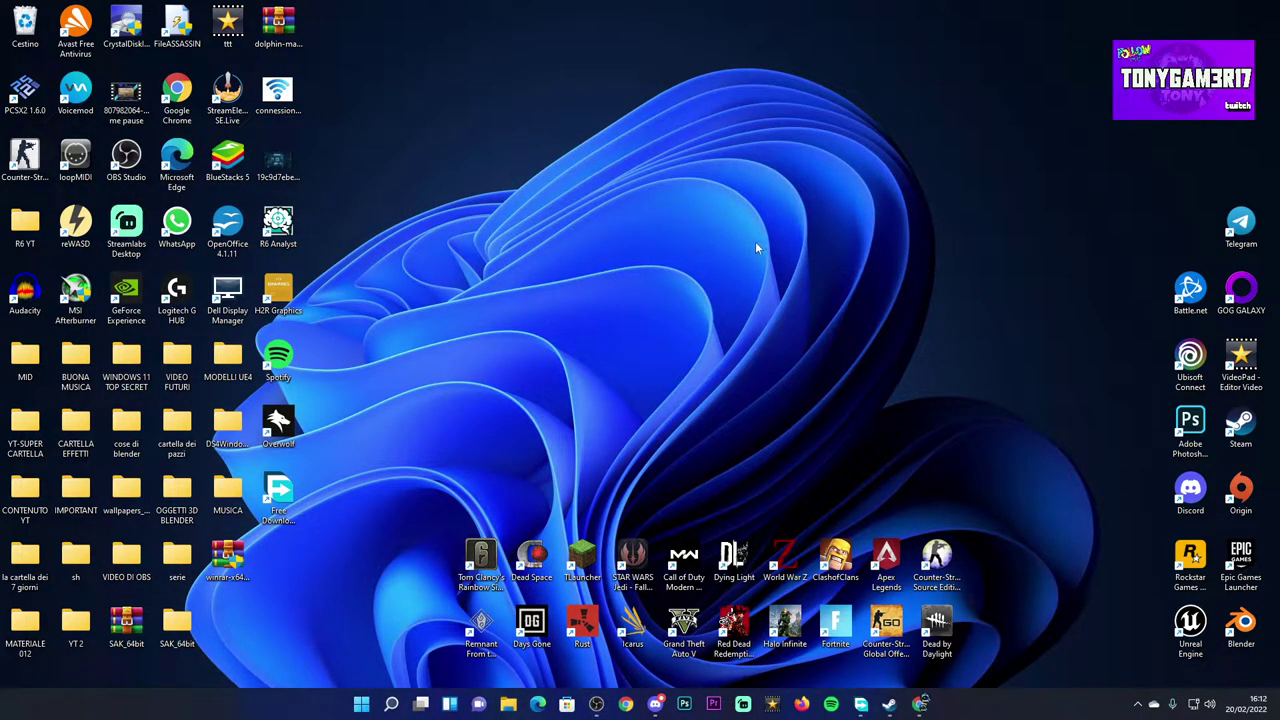
Try to extract the SAK_64bit archive into its own SAK_64bit\ folder, and put the archive back beside the existing folder on the desktop.
drag(126, 625, 645, 228)
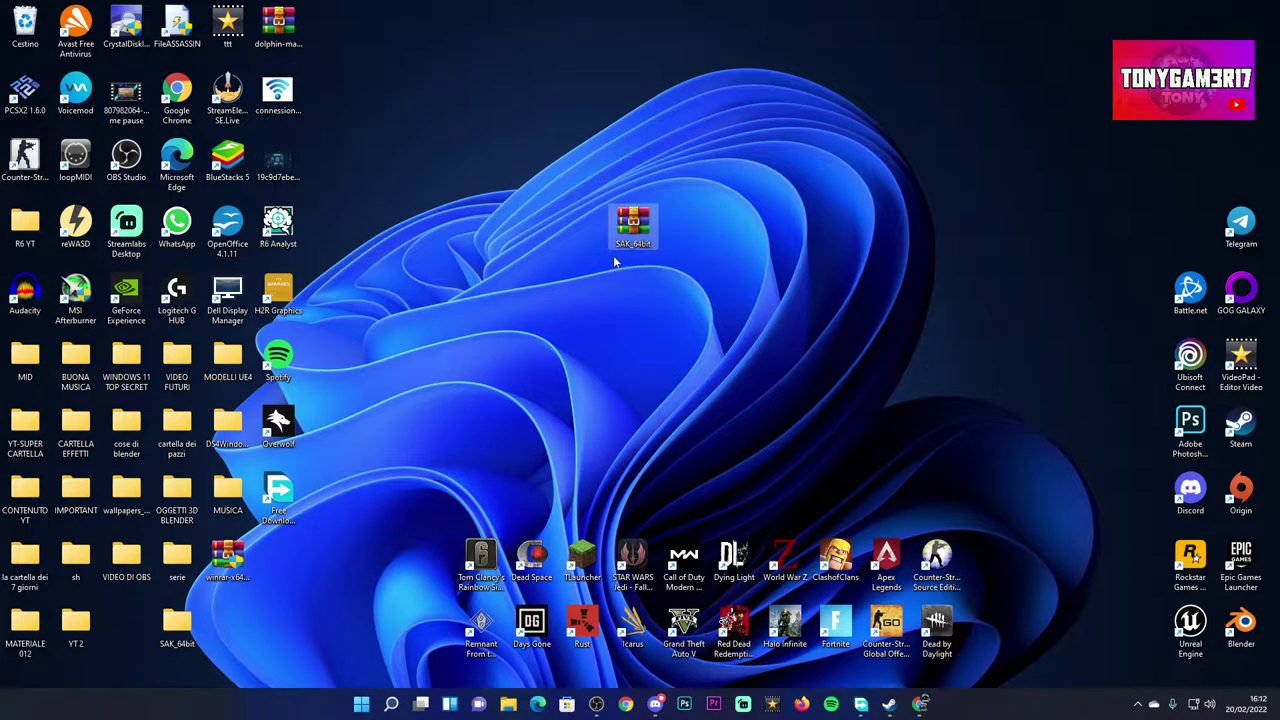
right_click(632, 228)
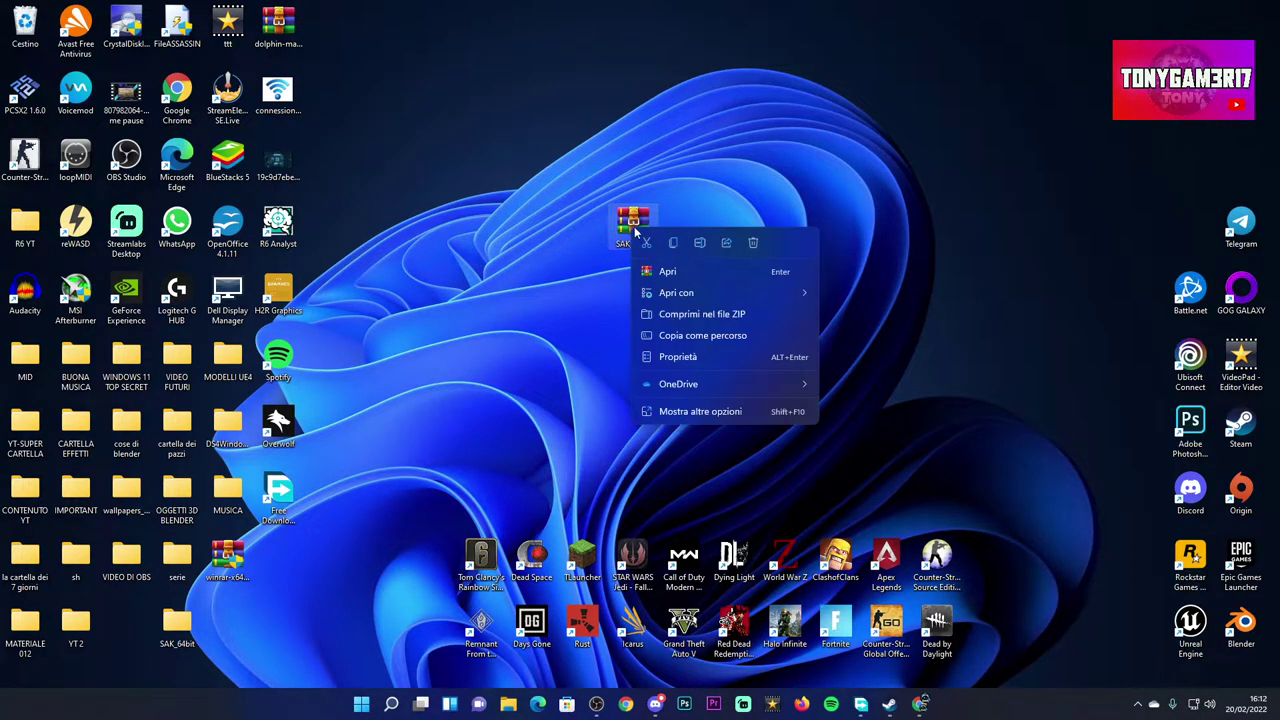
click(710, 416)
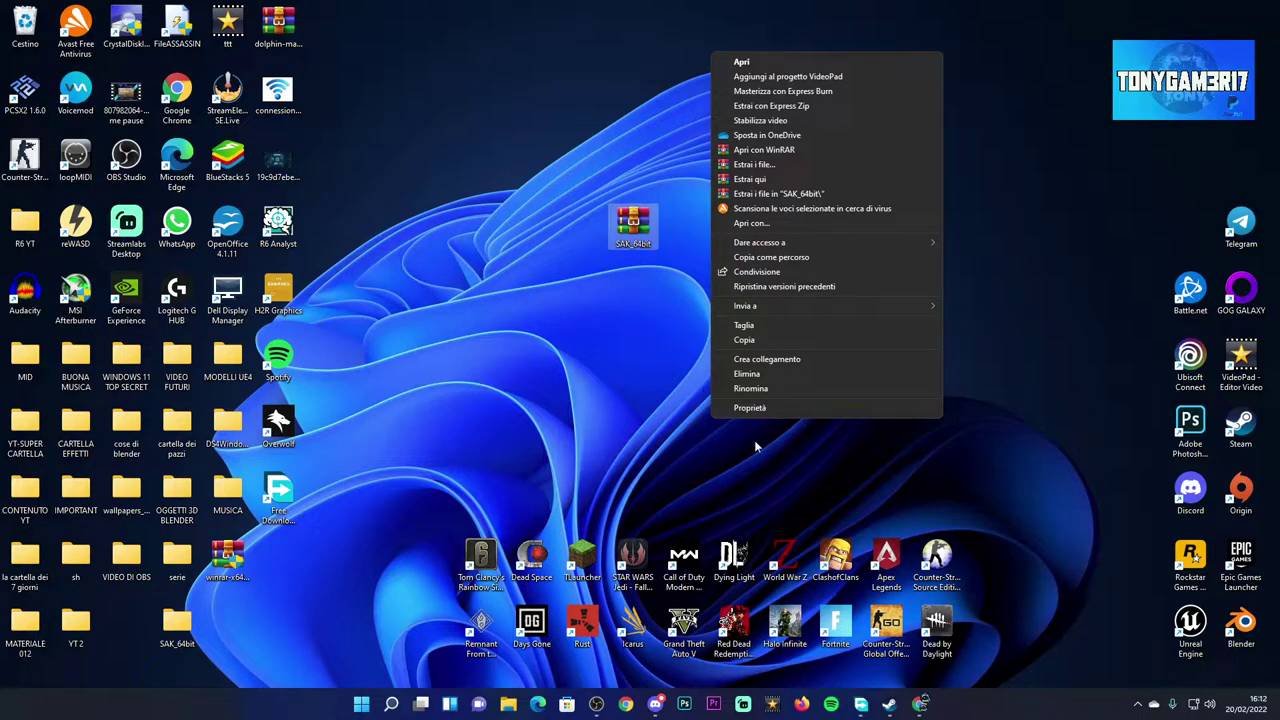
right_click(626, 232)
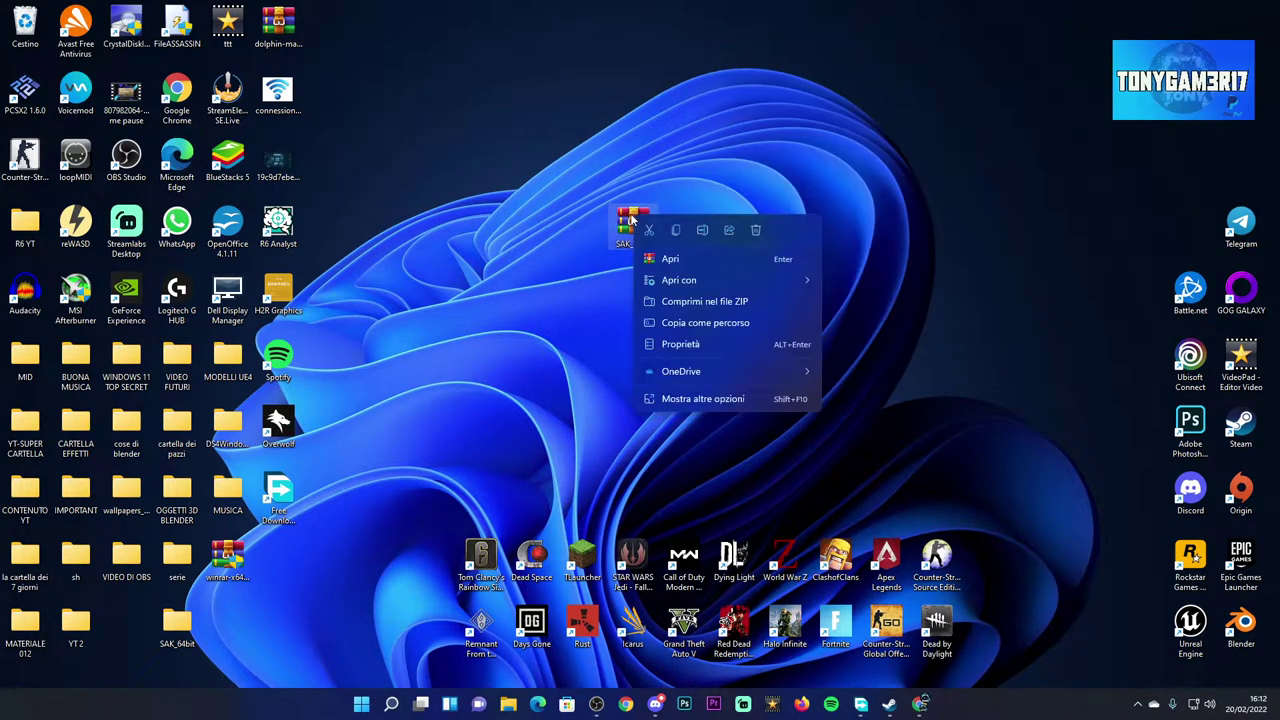
click(703, 398)
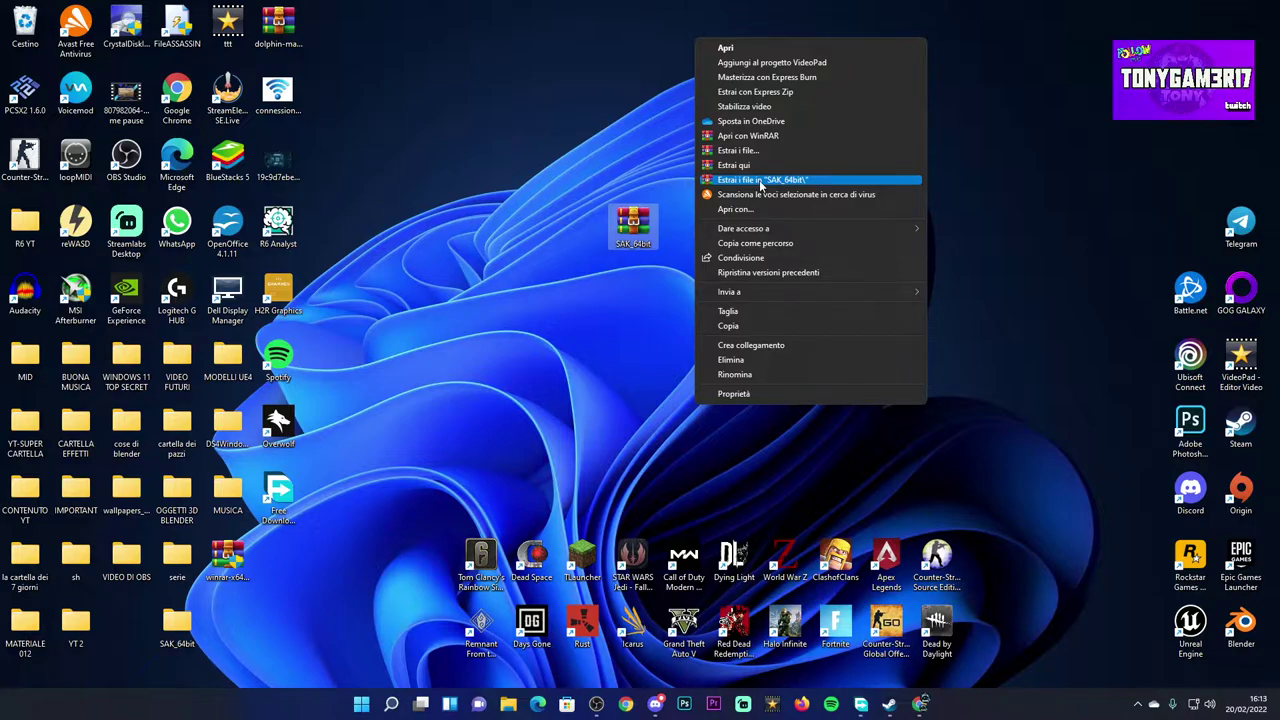
click(760, 181)
drag(633, 228, 820, 242)
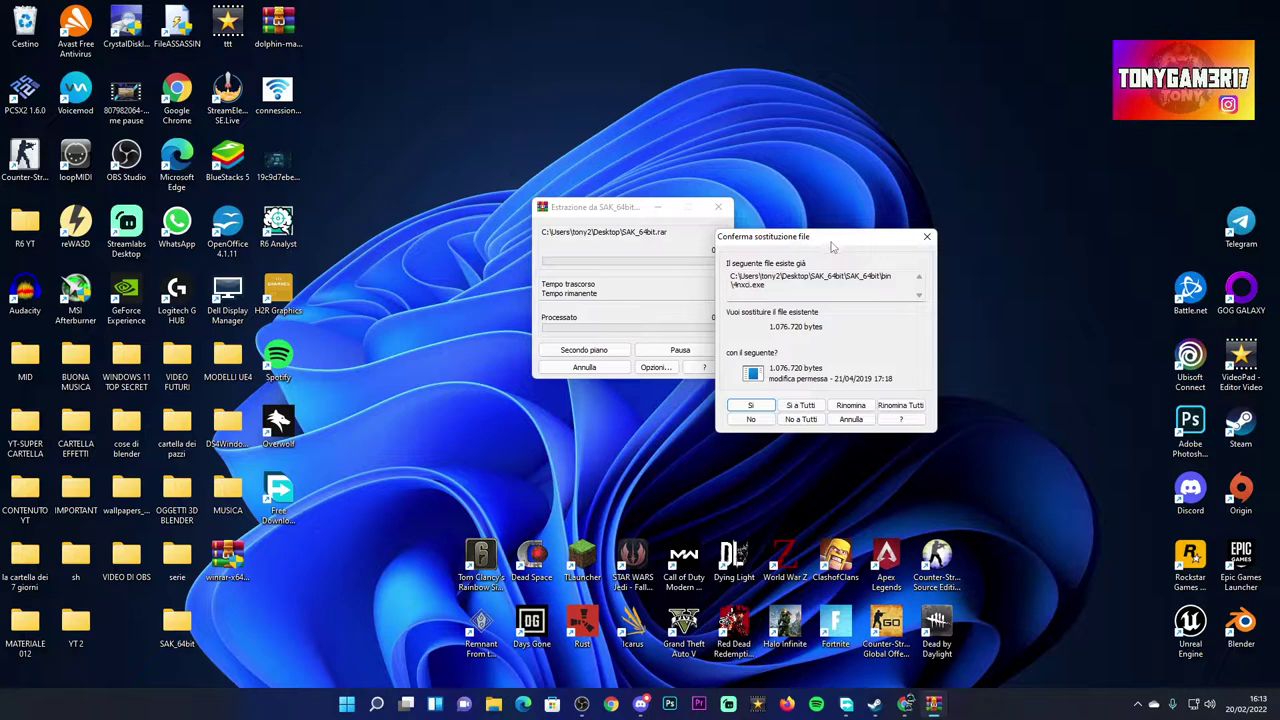
drag(831, 246, 297, 269)
click(392, 260)
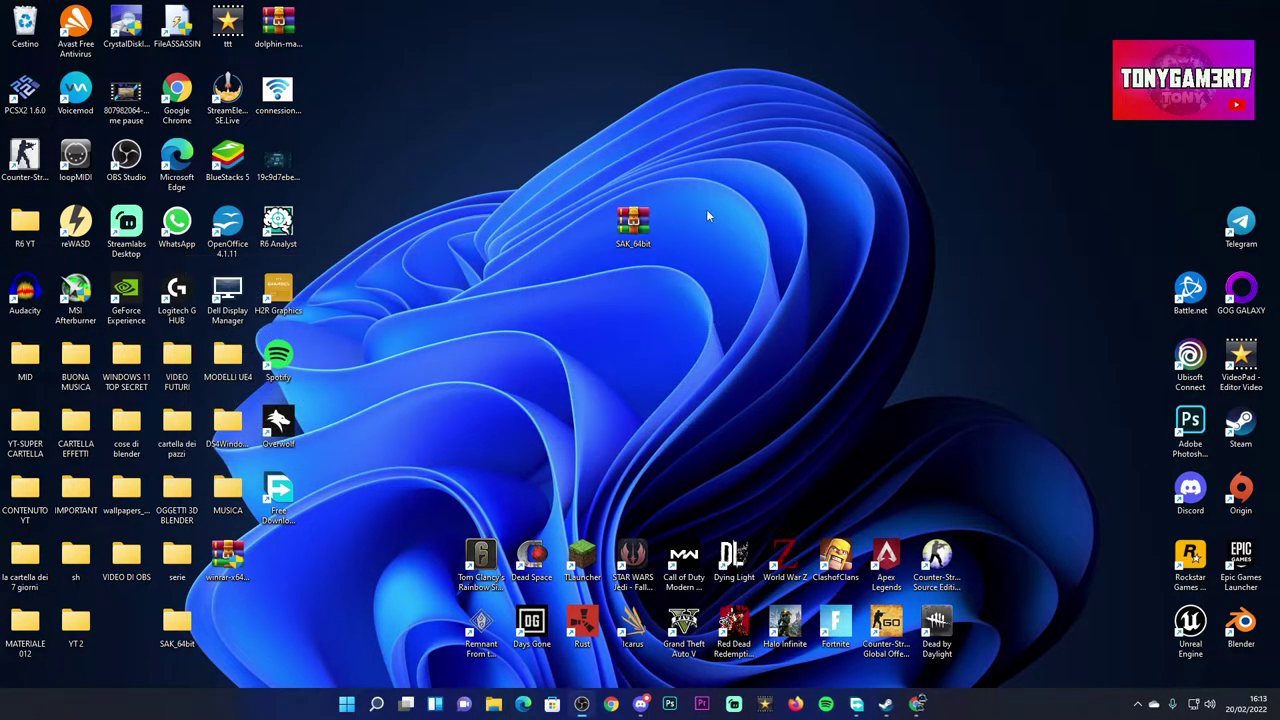
drag(180, 628, 126, 625)
drag(299, 592, 177, 622)
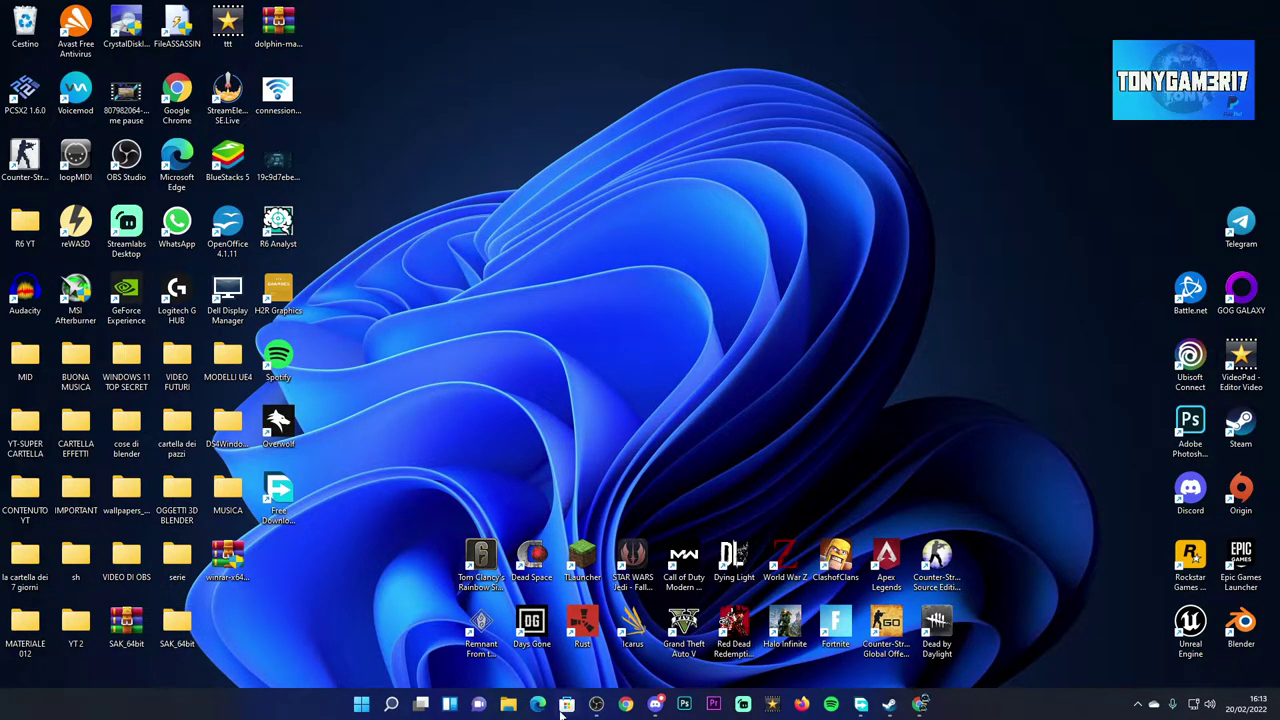
Find WinRAR through the Windows search, open it and dismiss the trial purchase notice.
click(391, 705)
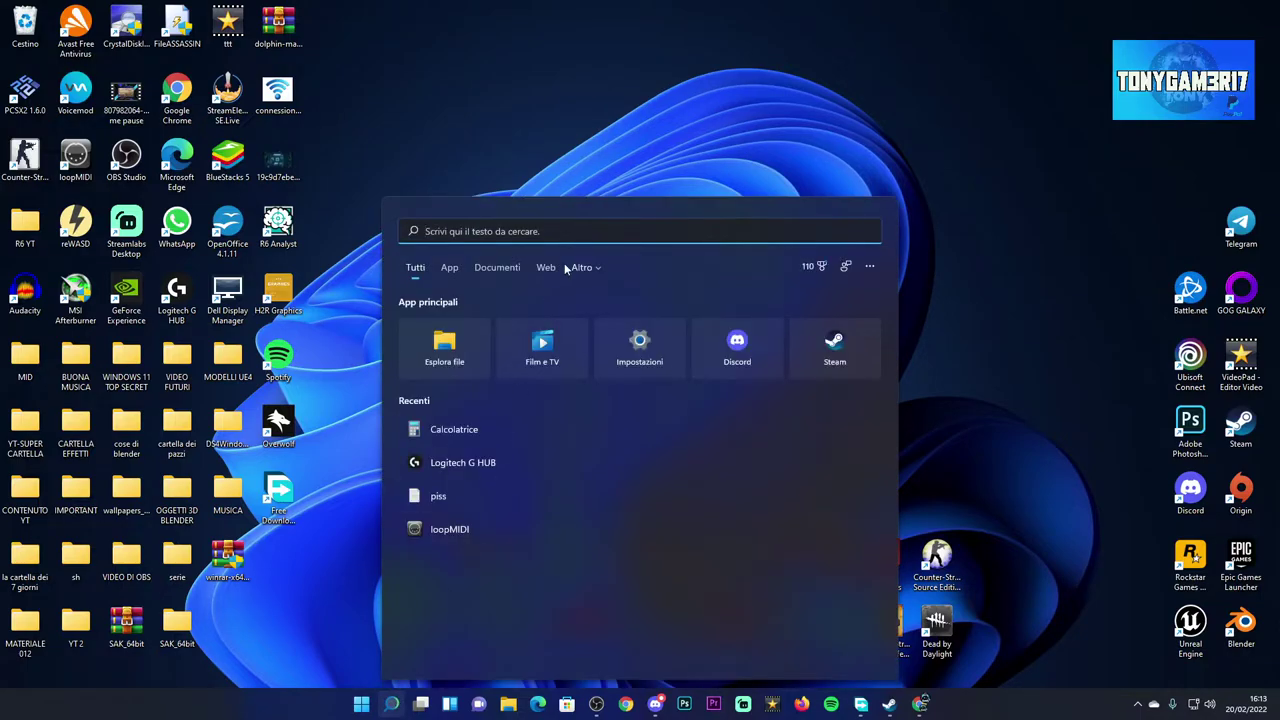
text(WiN)
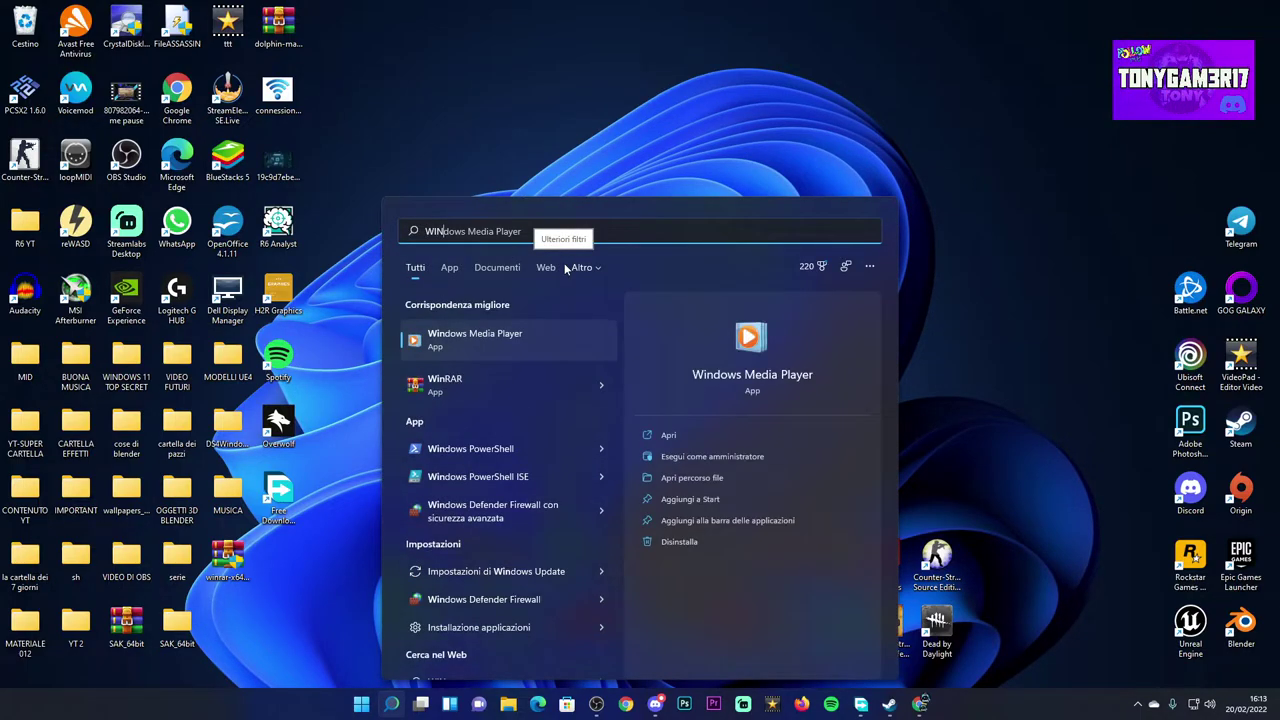
click(501, 379)
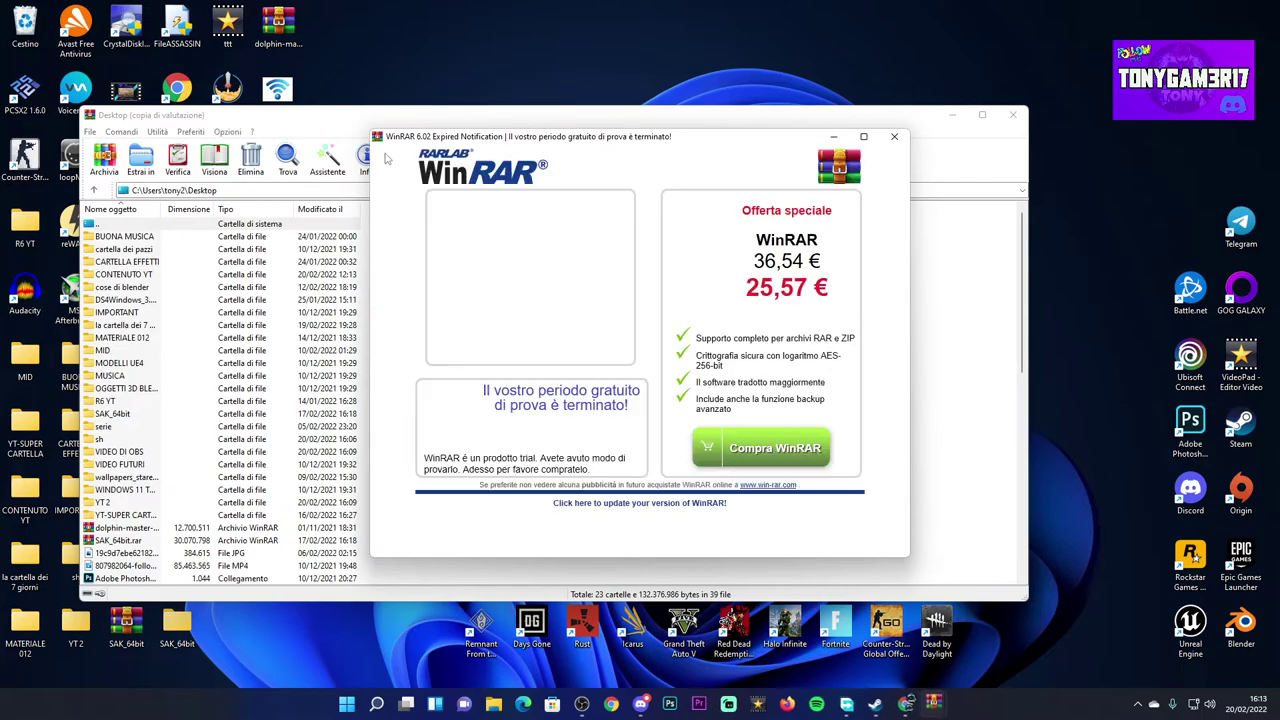
click(894, 136)
Examine how the WinRAR window lists the desktop's folders and files, and close the program.
drag(556, 120, 776, 87)
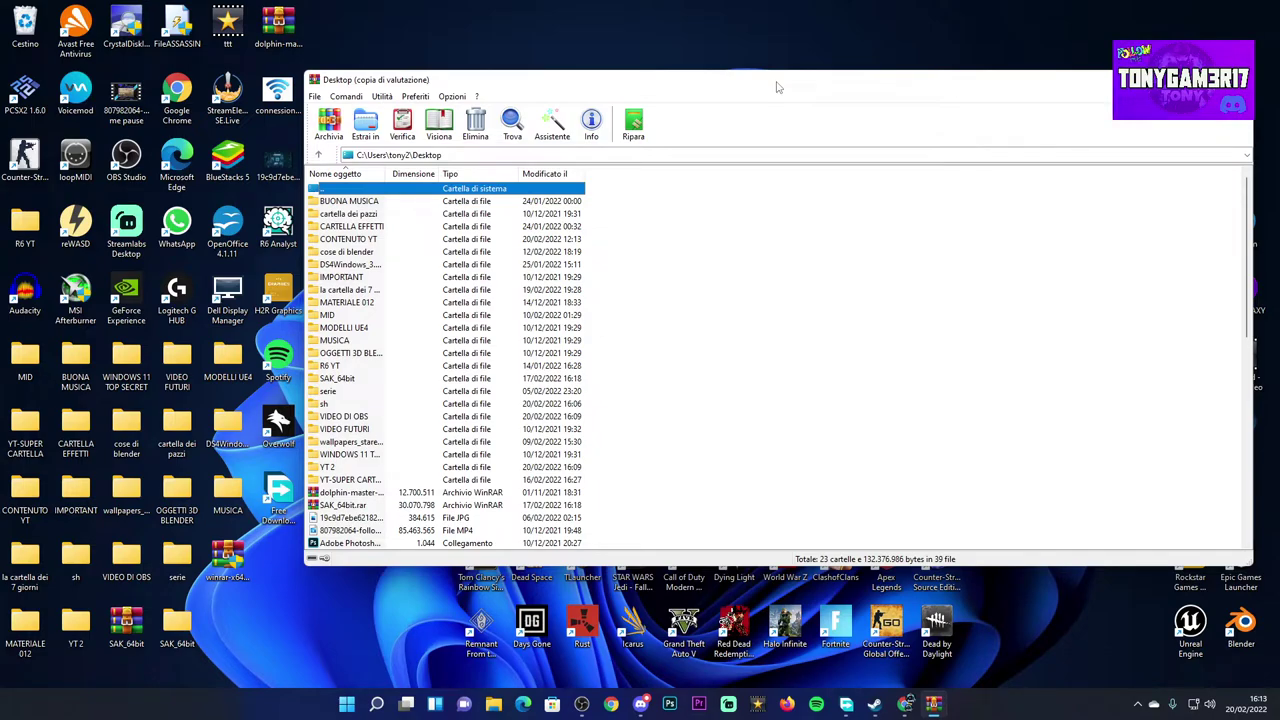
mouse_move(228, 490)
mouse_down()
mouse_move(257, 414)
mouse_move(172, 452)
mouse_move(240, 492)
mouse_up()
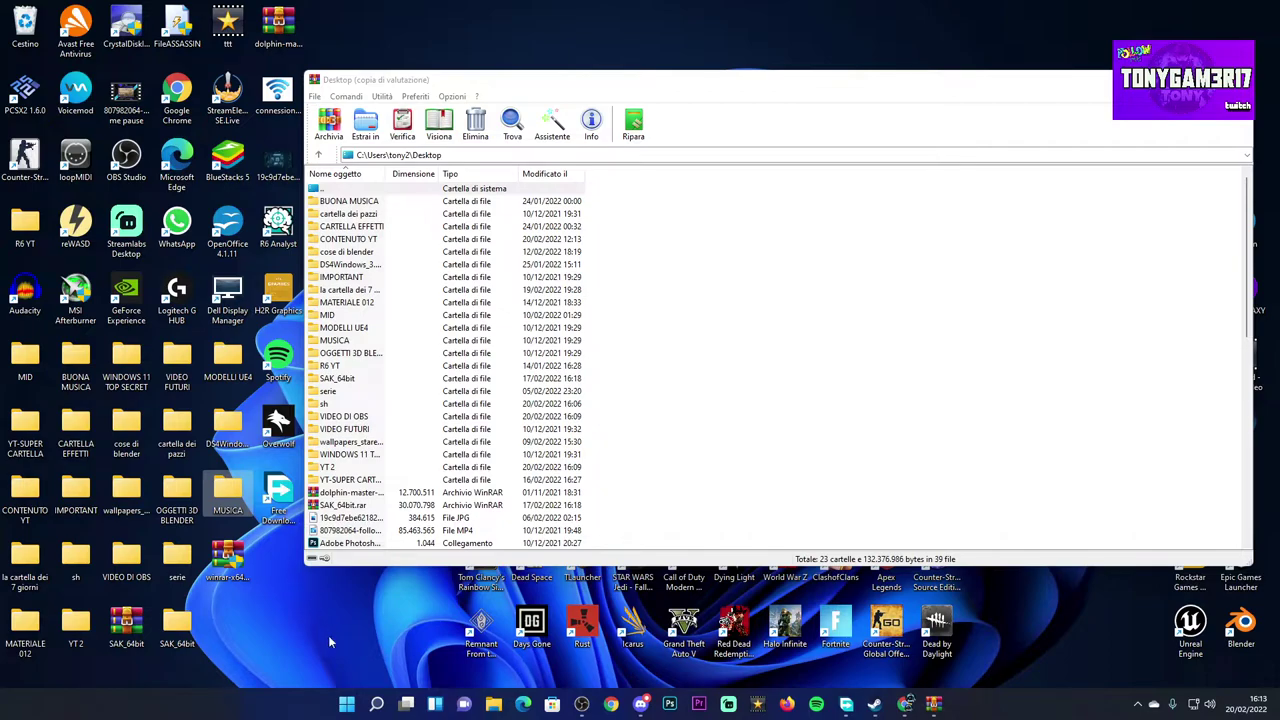
drag(626, 88, 660, 69)
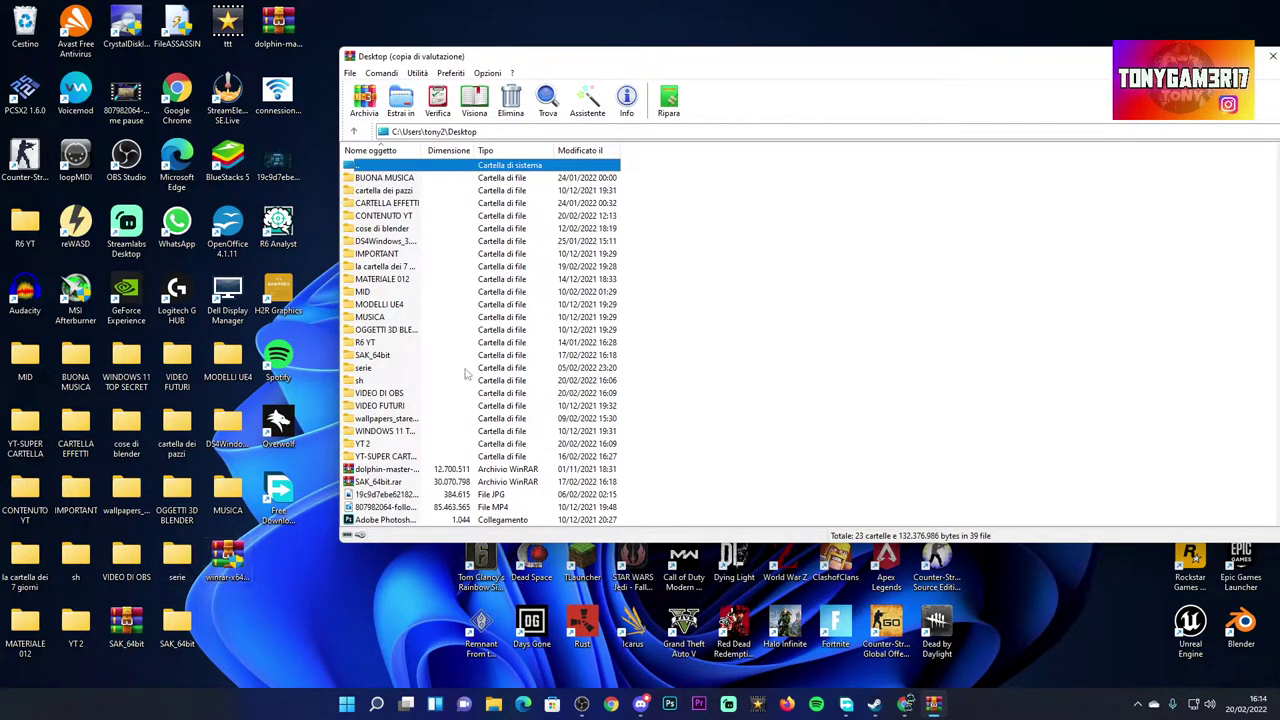
drag(699, 61, 634, 69)
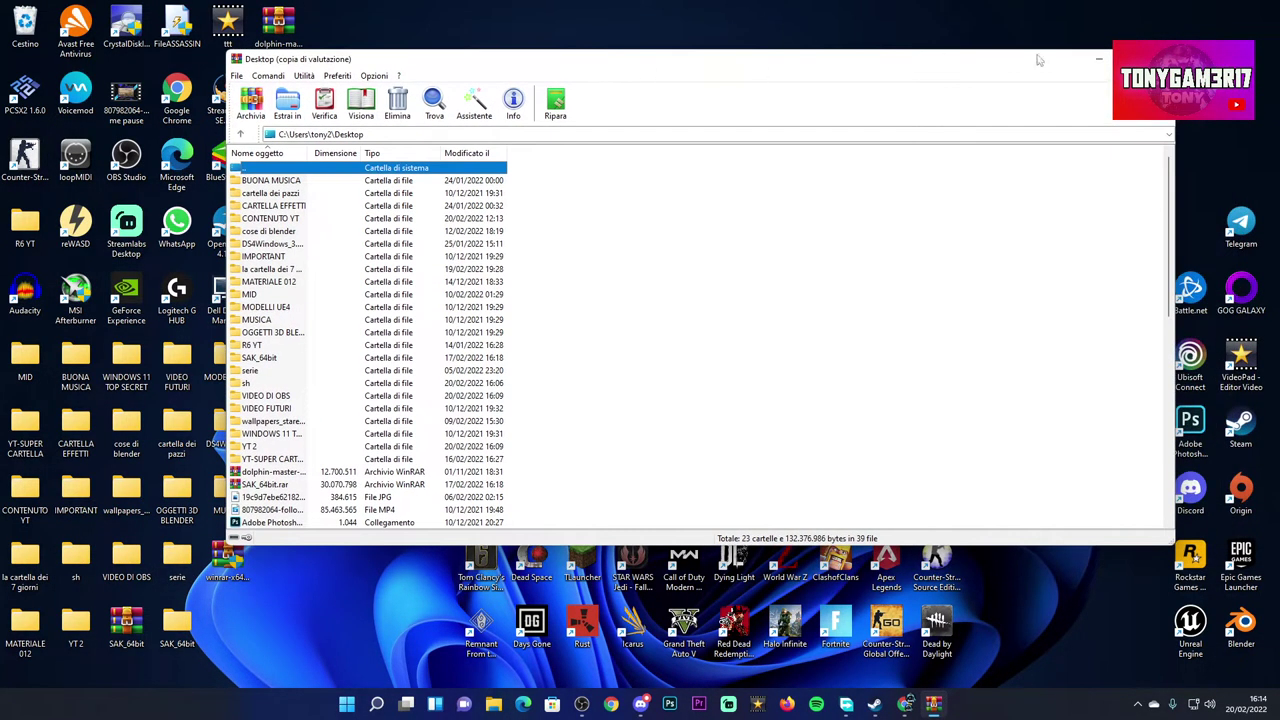
key(alt+F4)
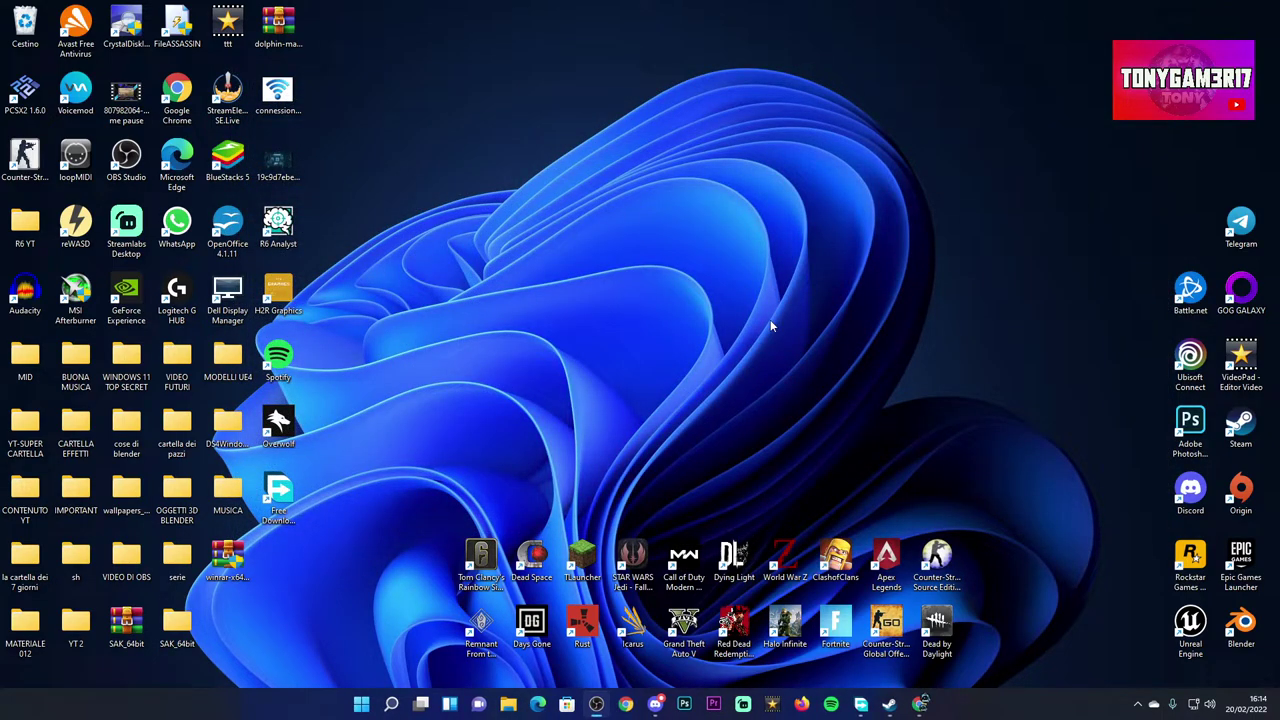